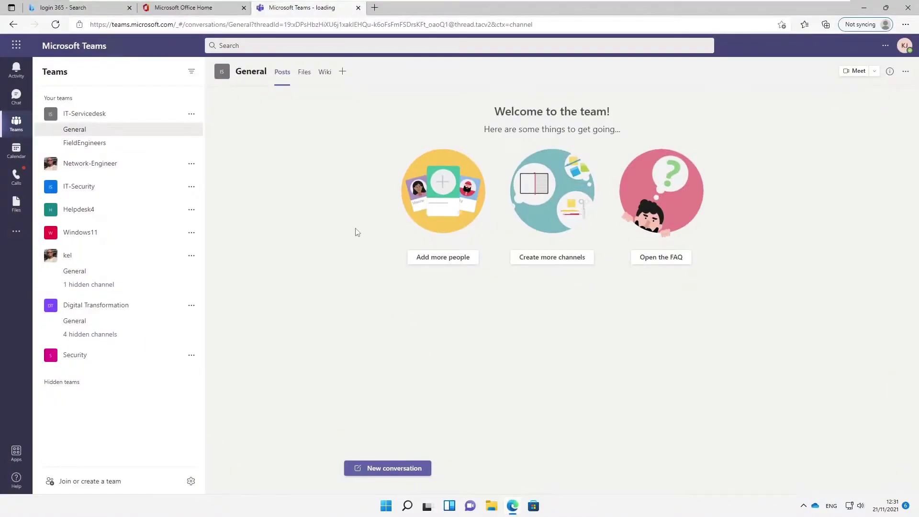
- Close the 'login 365 - Search' and 'Microsoft Office Home' tabs, keeping Teams, and open a new tab
left_click(129, 8)
left_click(129, 8)
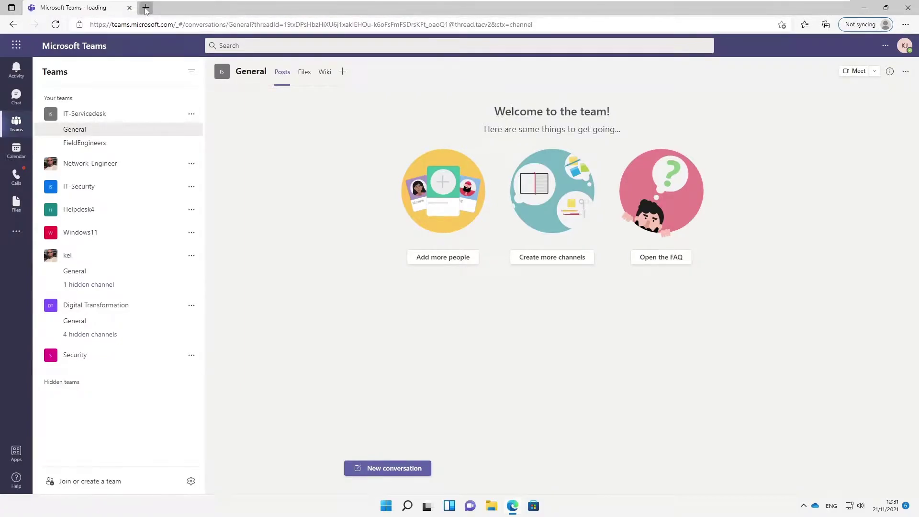
left_click(145, 8)
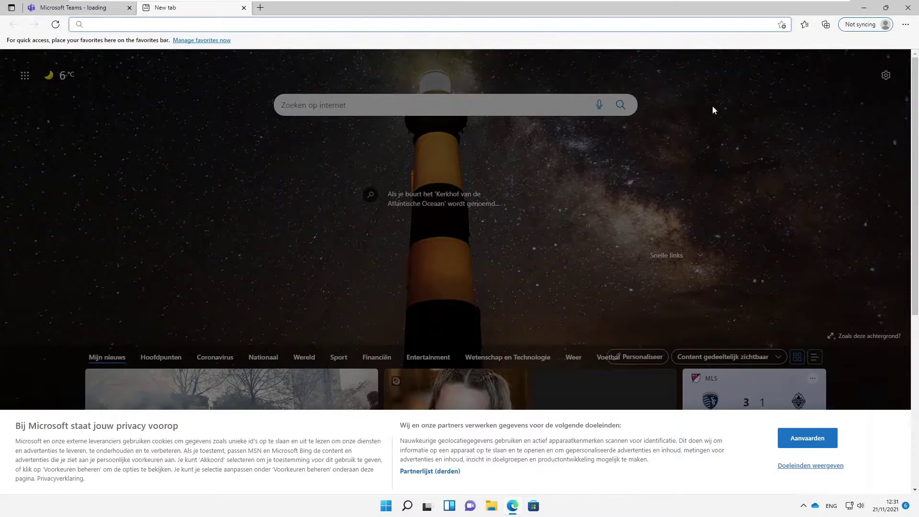
- Review Edge's Profiles > Passwords page, showing one weak login.microsoftonline saved password
left_click(905, 25)
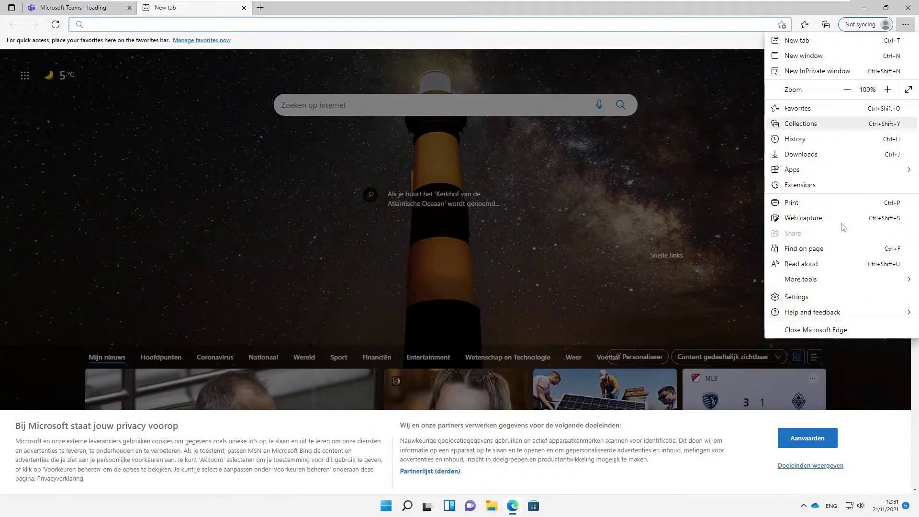
left_click(806, 298)
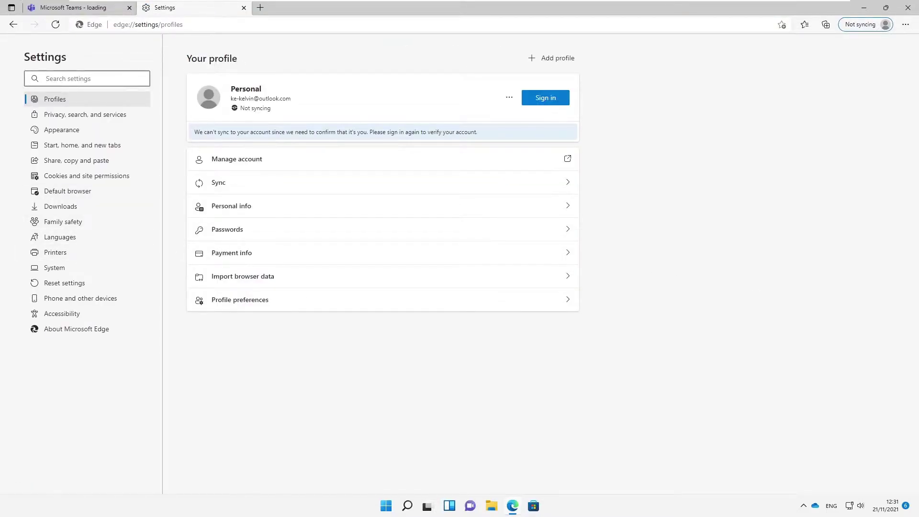
left_click(242, 232)
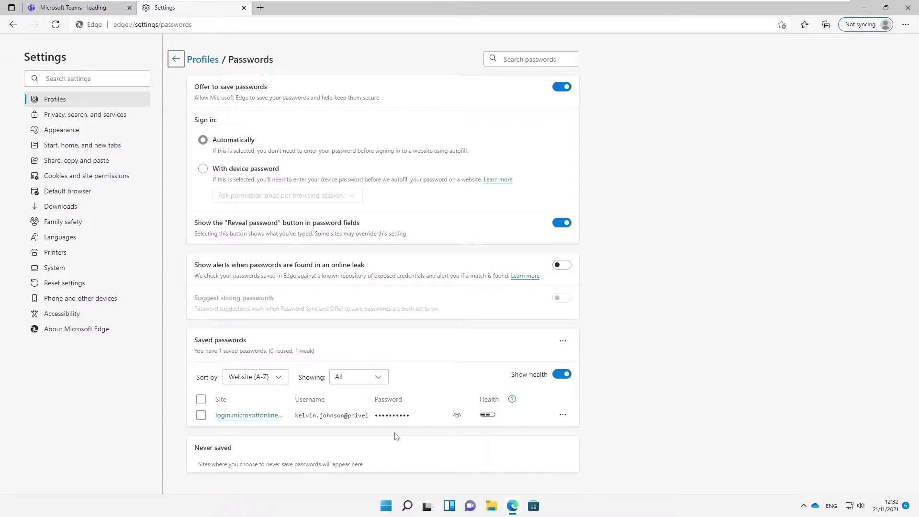
left_click(386, 507)
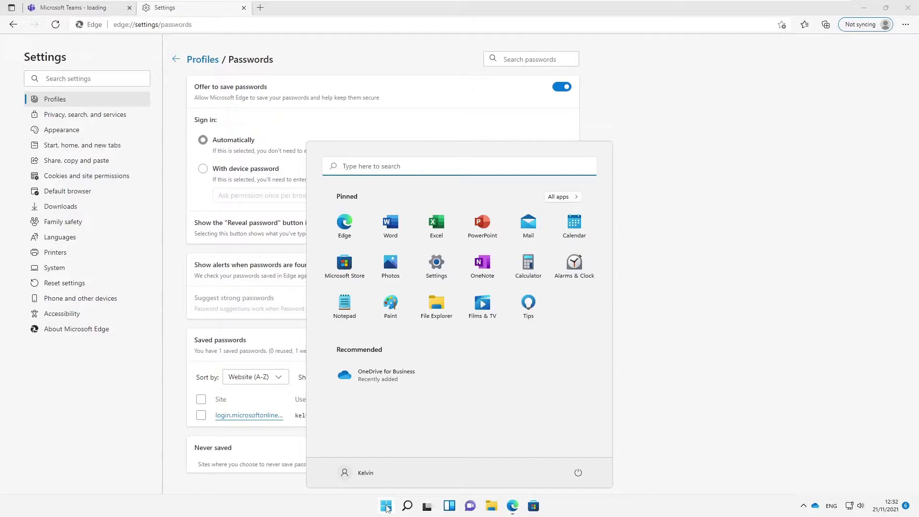
- Show the Microsoft and work-or-school accounts on Windows Settings' Accounts > Email & accounts page
left_click(441, 277)
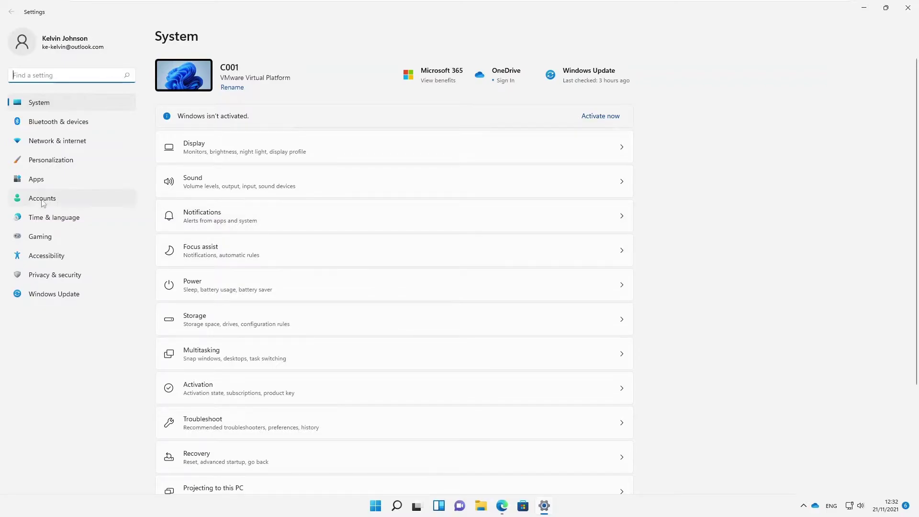
left_click(39, 199)
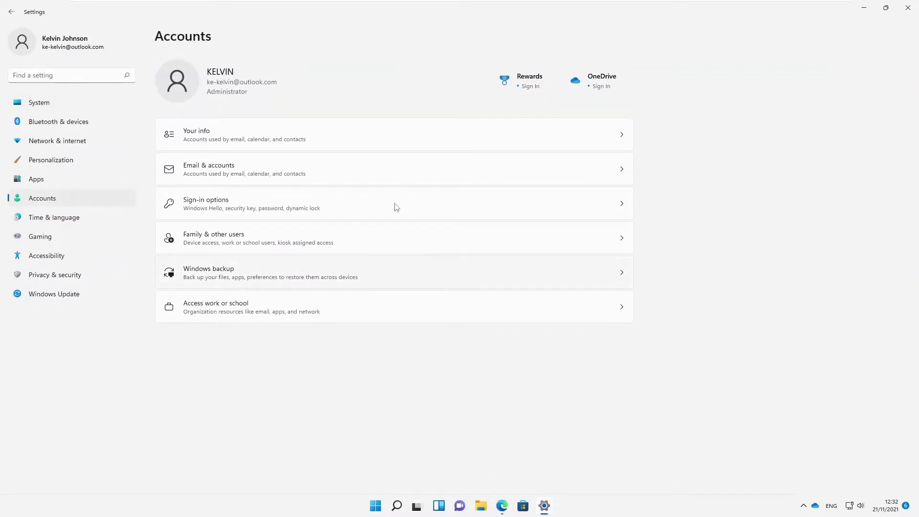
left_click(249, 172)
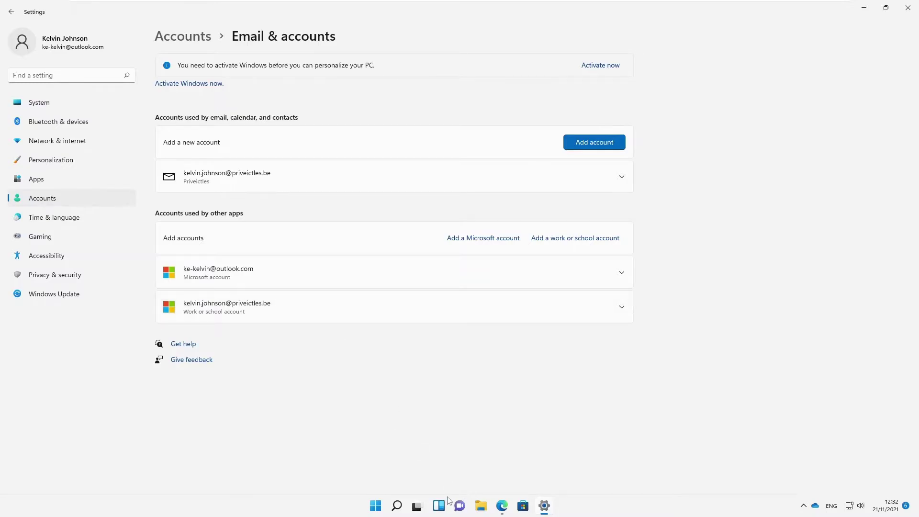
left_click(399, 508)
- Launch Outlook, check the Office Account subscription details, and return to the 71-item inbox
type("outlook")
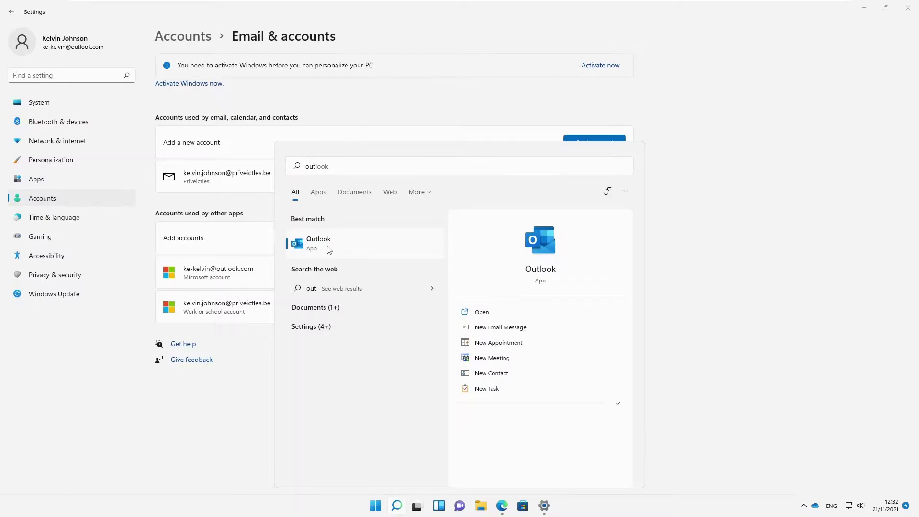
left_click(332, 246)
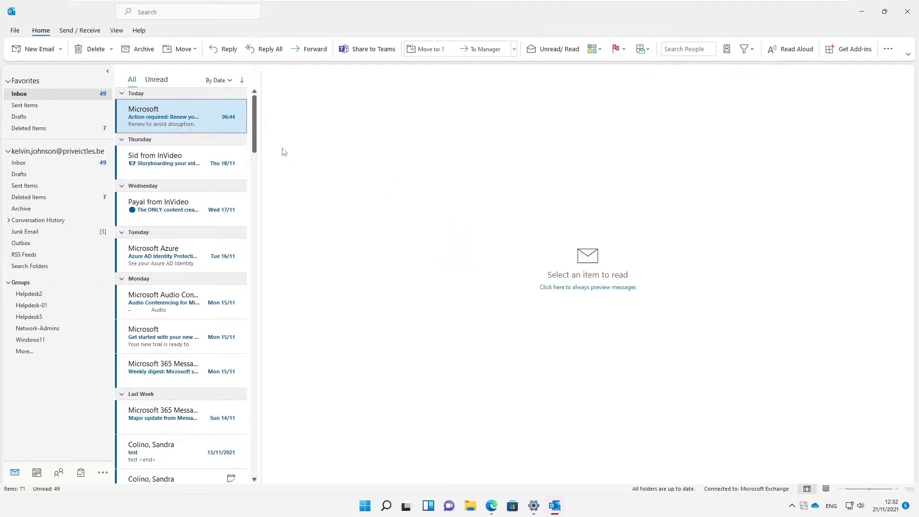
left_click(14, 33)
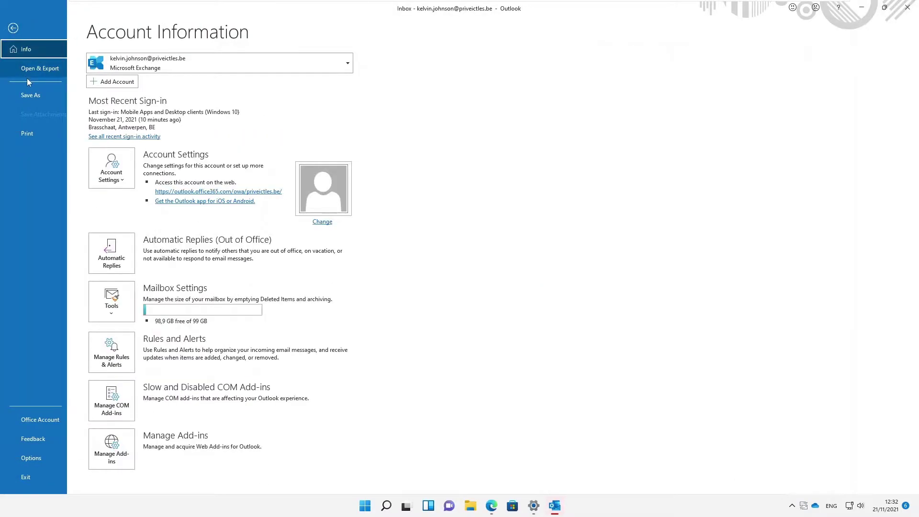
left_click(43, 420)
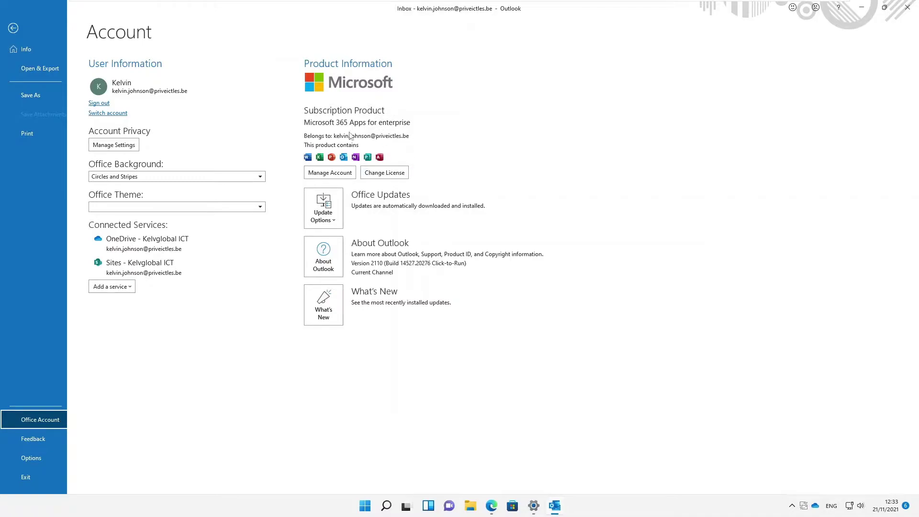
left_click(13, 29)
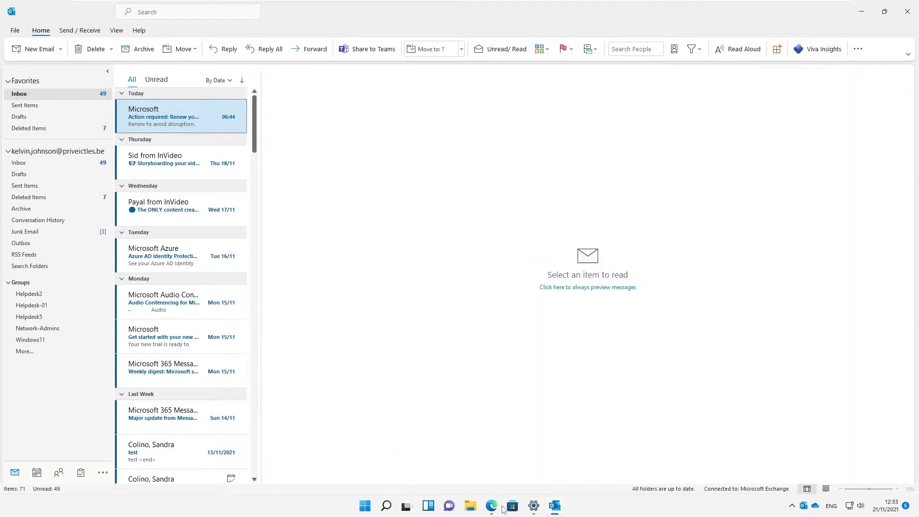
- Open Credential Manager from Control Panel and check Windows Credentials, then the empty Web Credentials
left_click(387, 507)
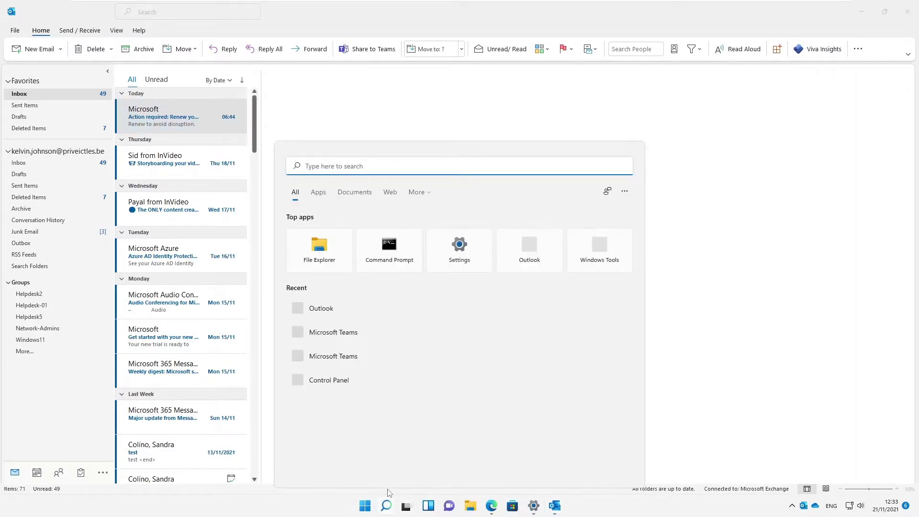
type("contro")
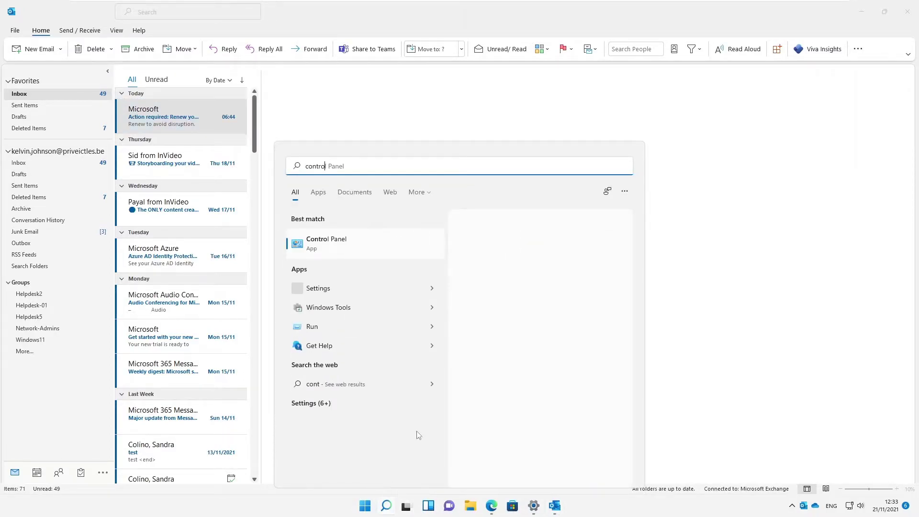
left_click(333, 245)
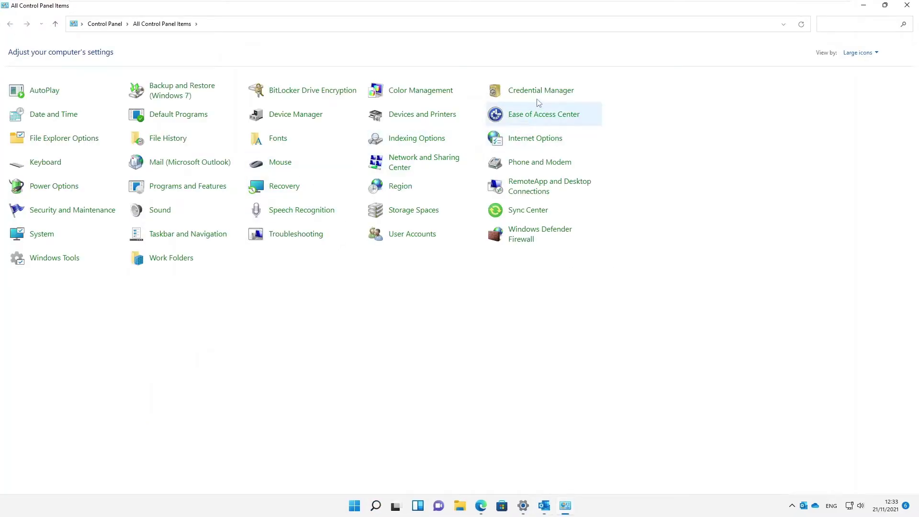
left_click(521, 103)
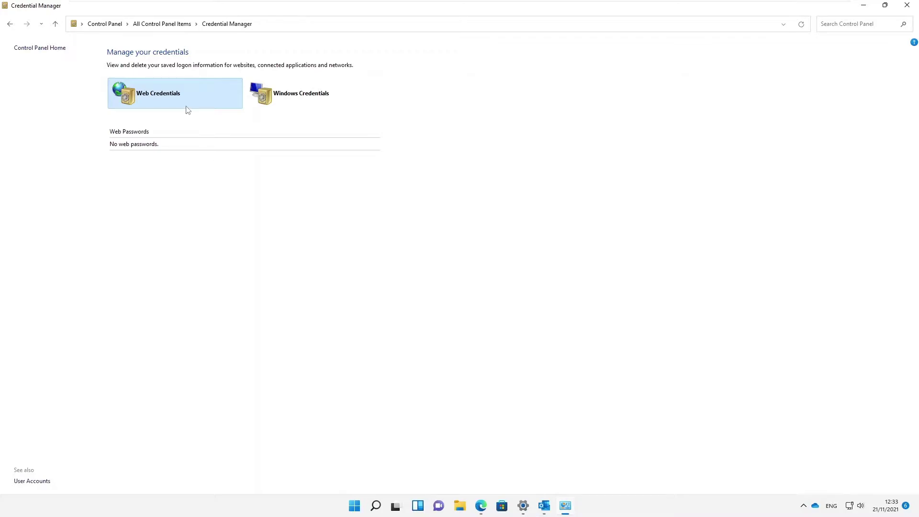
left_click(316, 101)
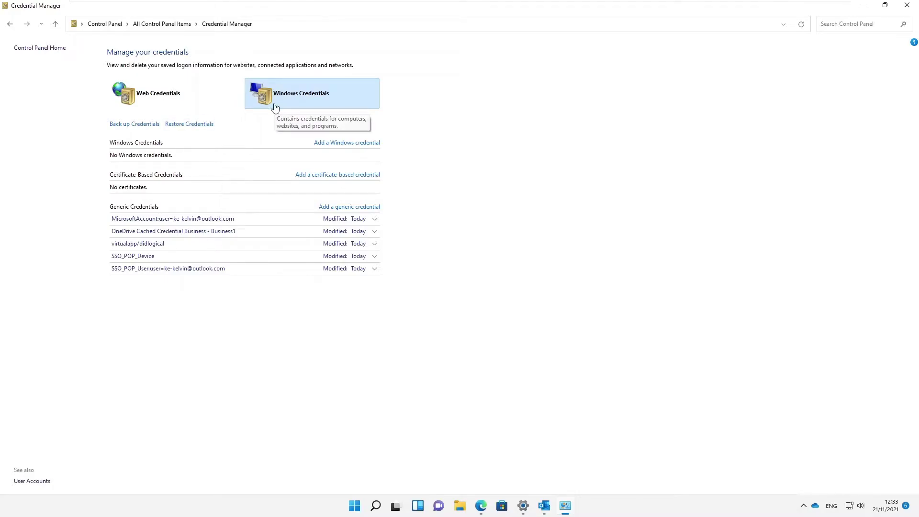
left_click(171, 94)
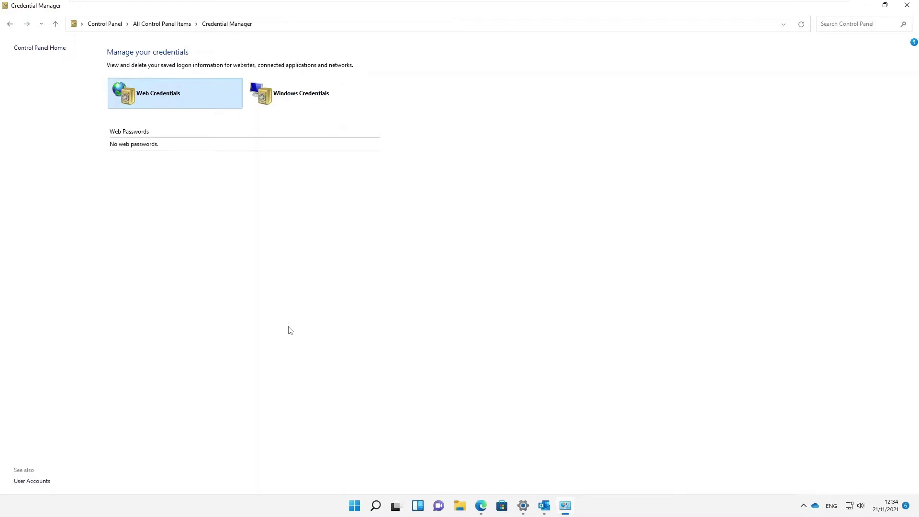
- Return to Edge's passwords page and start signing in to the browser profile
left_click(480, 507)
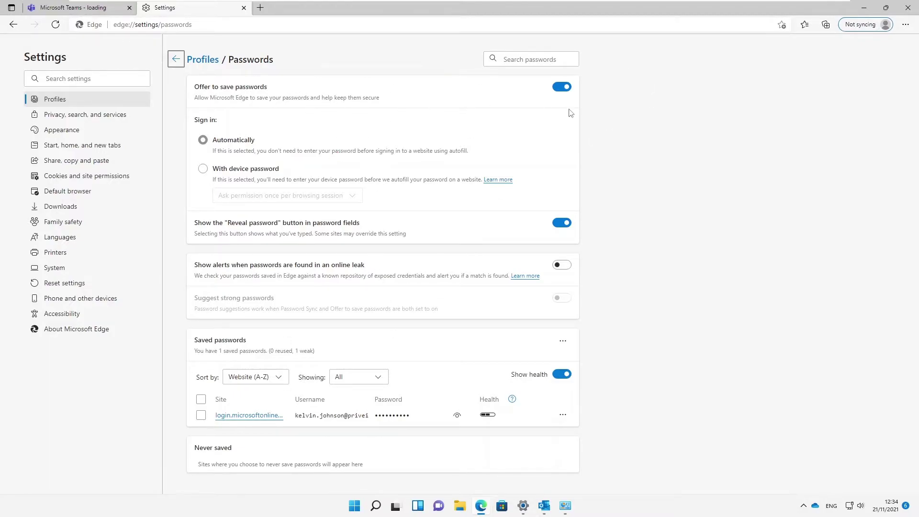
left_click(870, 26)
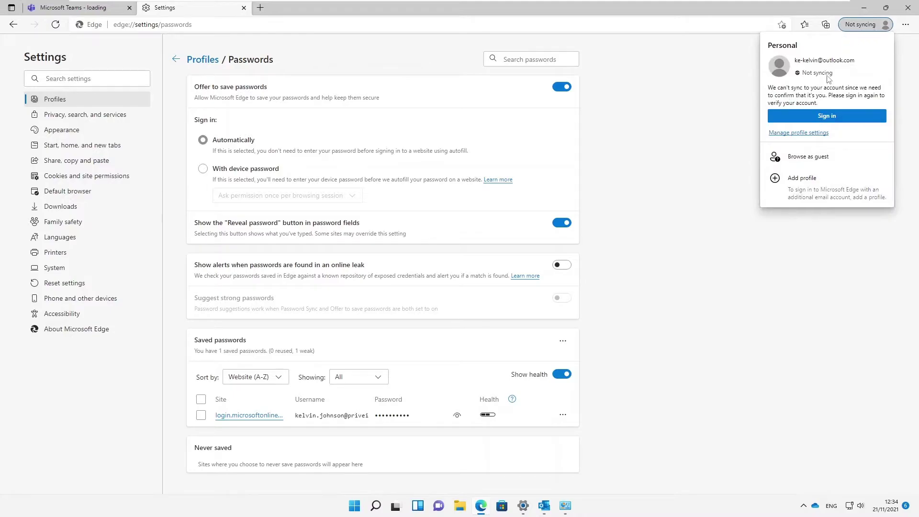
left_click(831, 117)
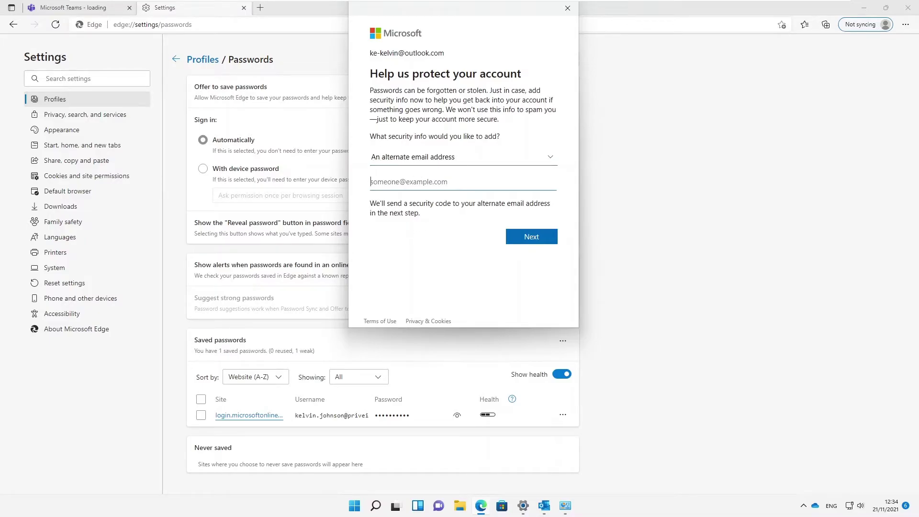
- Dismiss the 'Help us protect your account' security-info prompt, leaving alternate email selected, and show the profile options
left_click(414, 158)
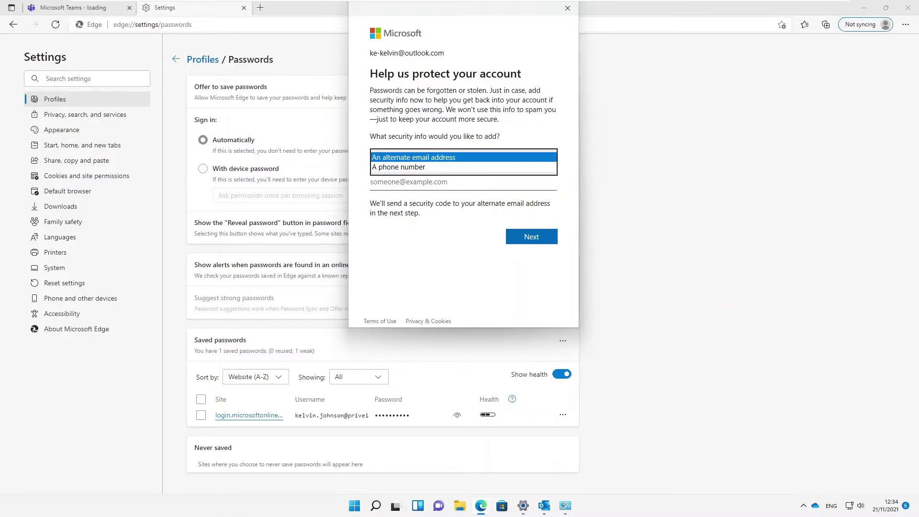
left_click(513, 127)
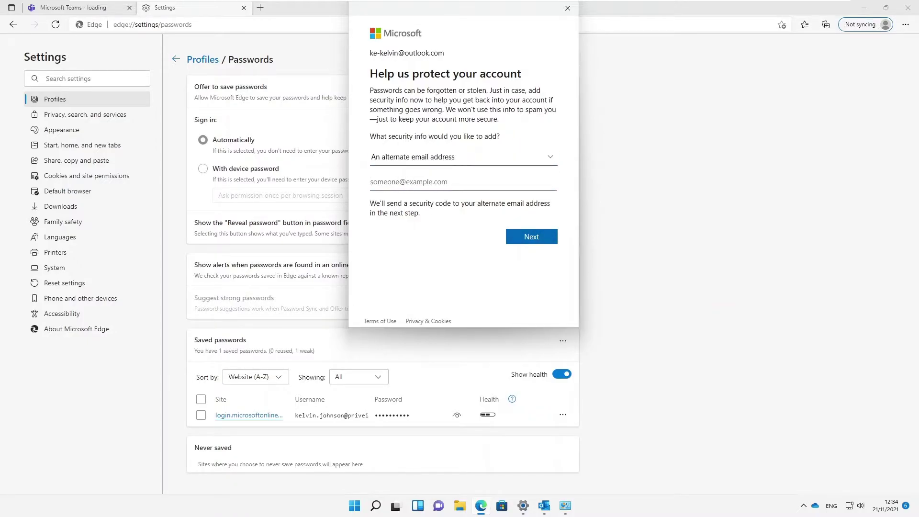
left_click(567, 8)
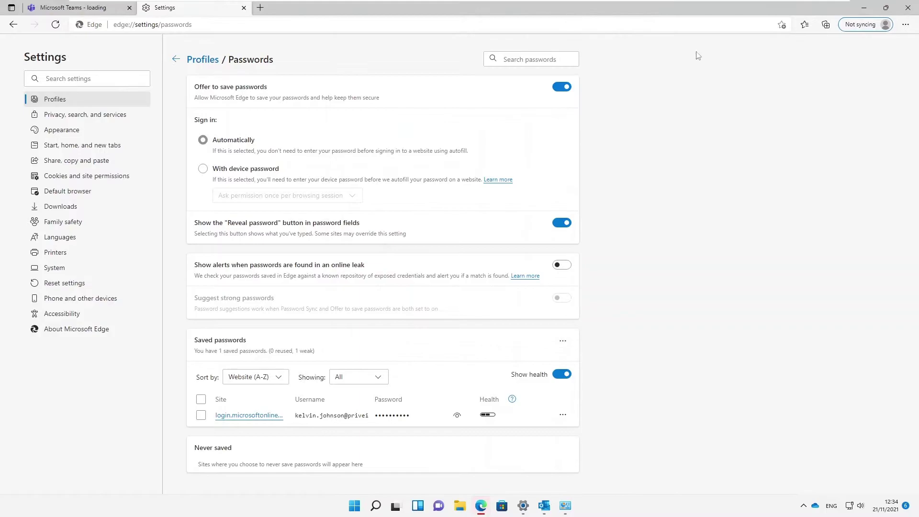
left_click(882, 25)
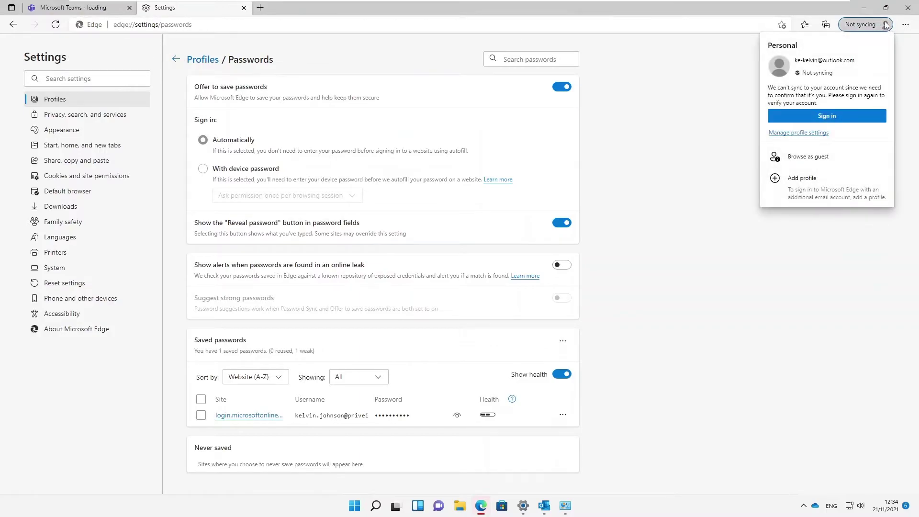
- Add a new Edge profile and choose the work account to sign in for sync
left_click(808, 180)
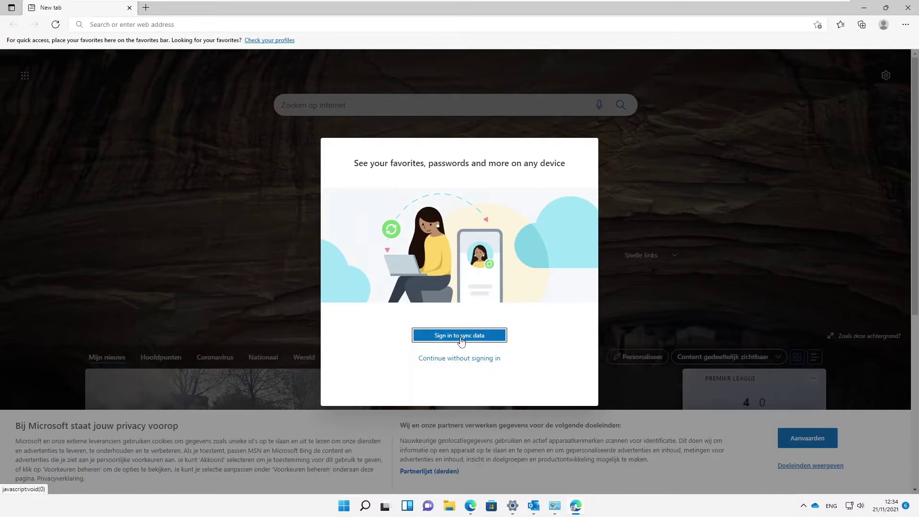
left_click(460, 340)
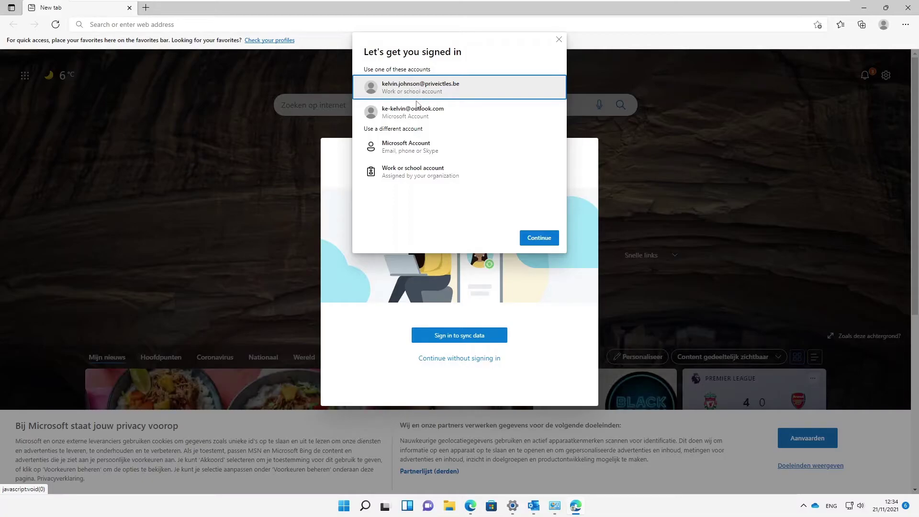
left_click(538, 238)
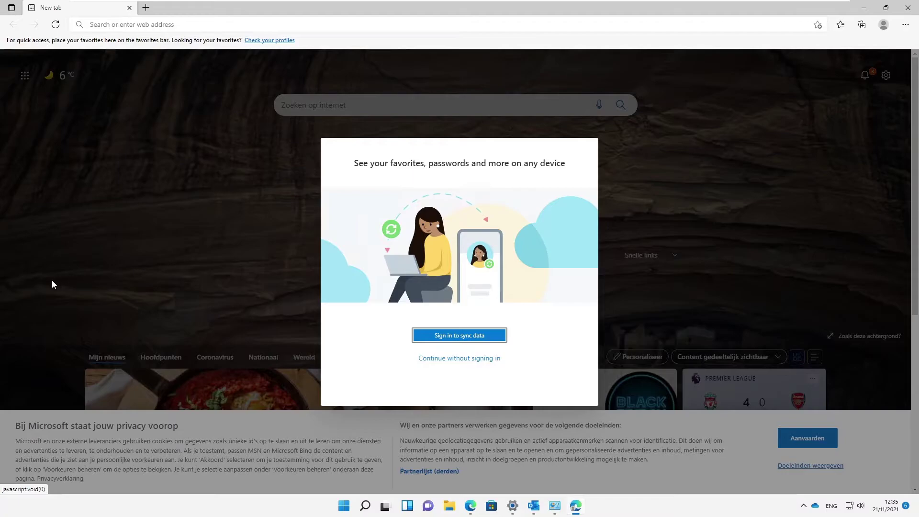
- Enter the work account password, skip security info, and switch sync on and confirm it
key("Return")
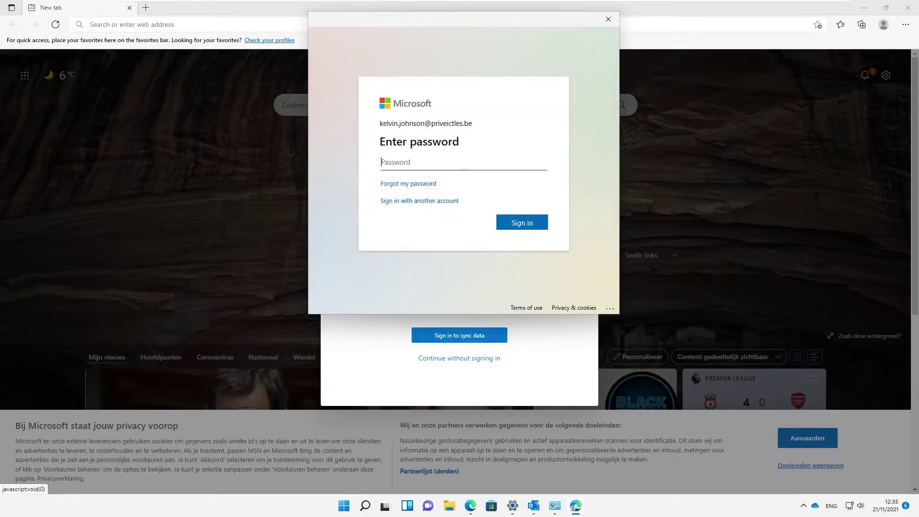
type("••••")
key("BackSpace")
key("BackSpace")
key("BackSpace")
key("BackSpace")
type("••••••••")
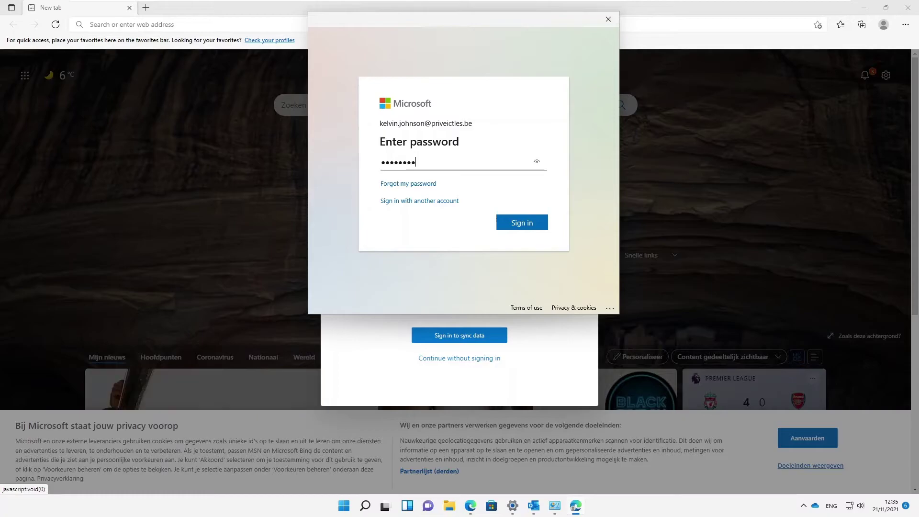
left_click(519, 224)
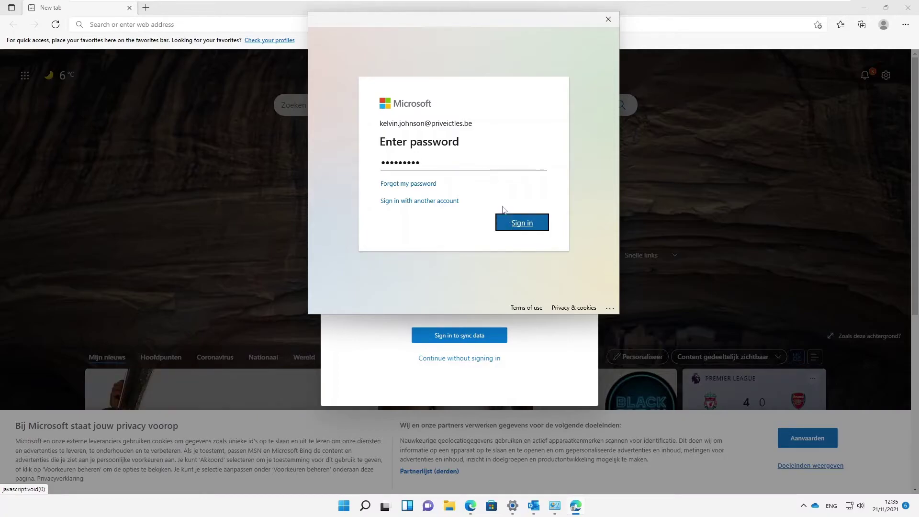
left_click(445, 190)
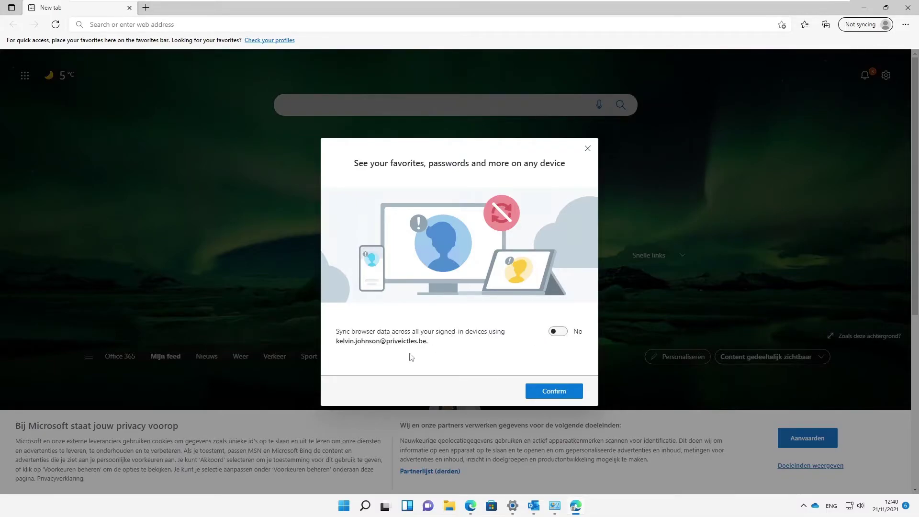
left_click(565, 337)
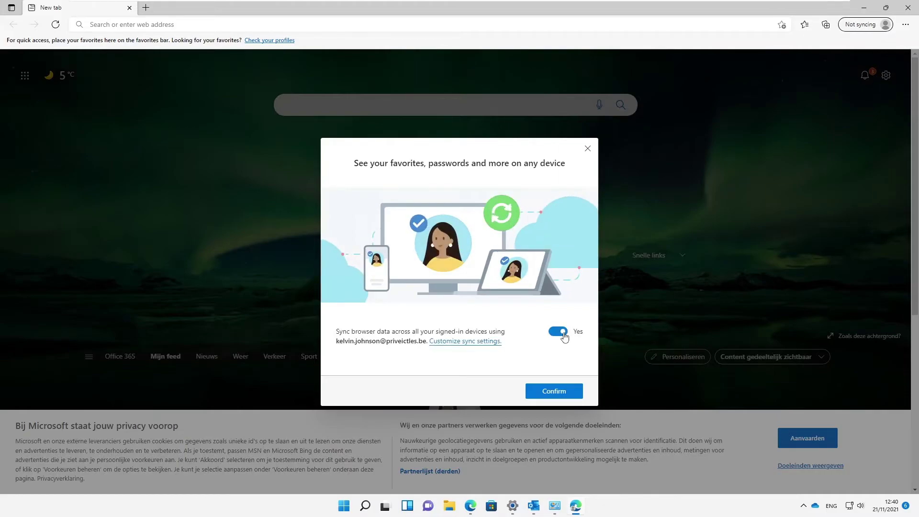
left_click(551, 391)
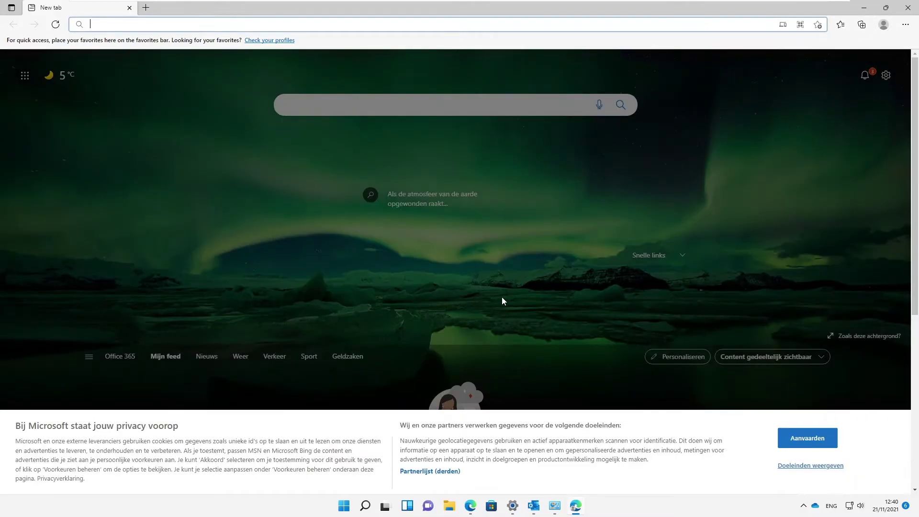
- Confirm the Work profile is active and show its Passwords settings with 0 saved passwords
left_click(884, 28)
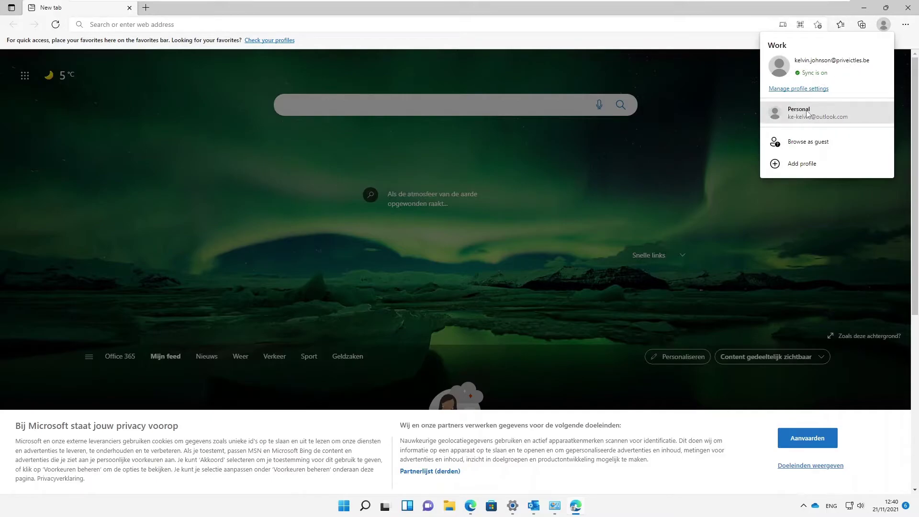
left_click(681, 56)
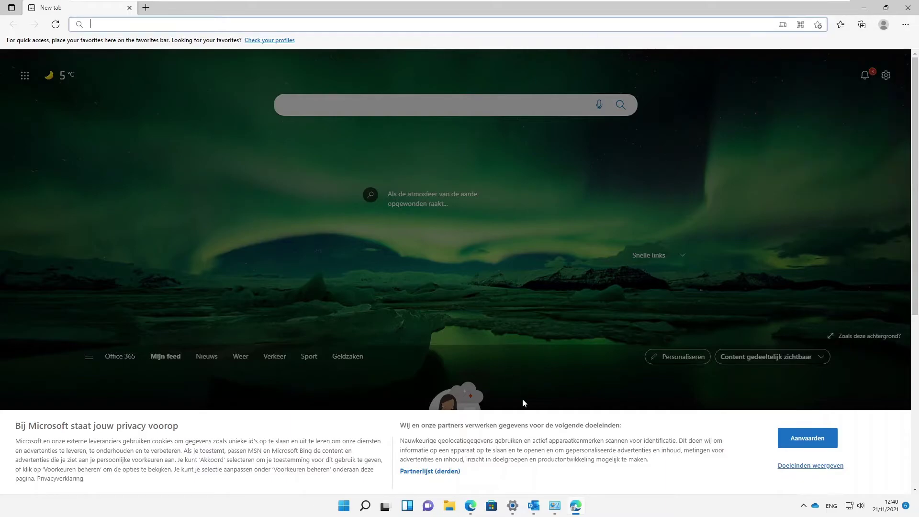
left_click(905, 24)
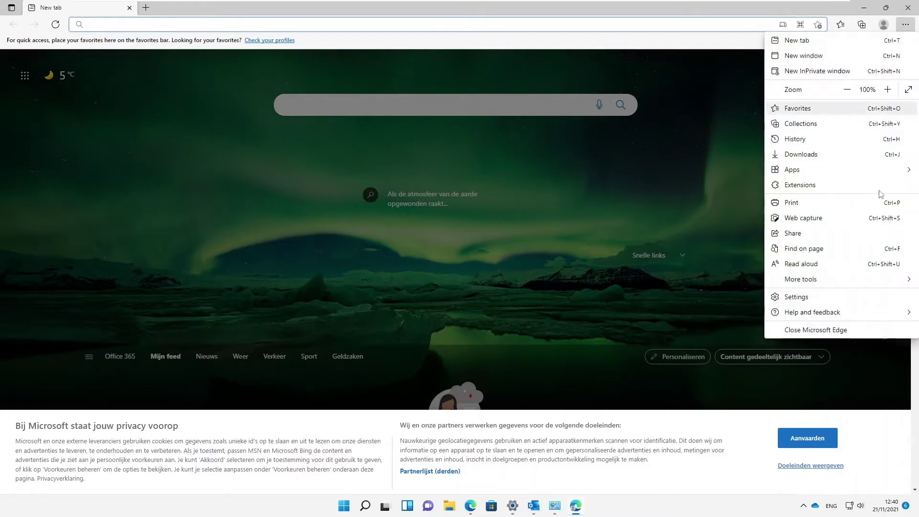
key("Escape")
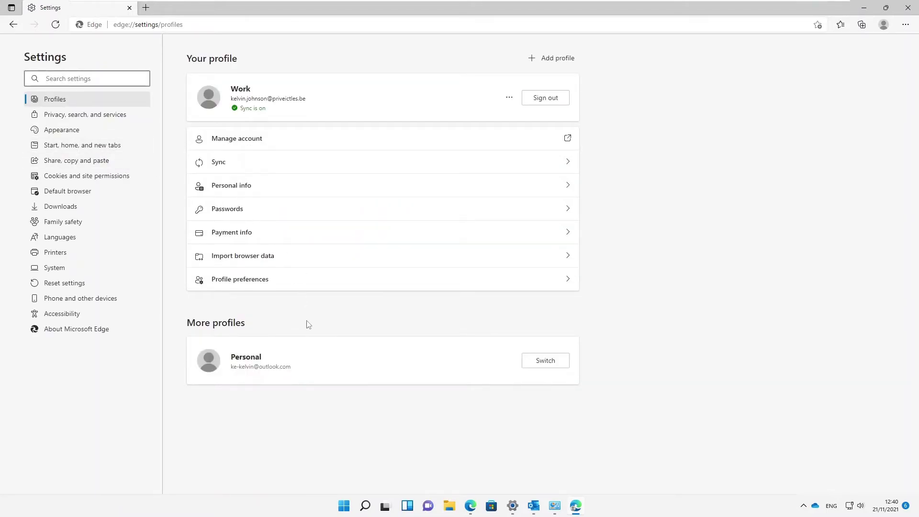
left_click(244, 209)
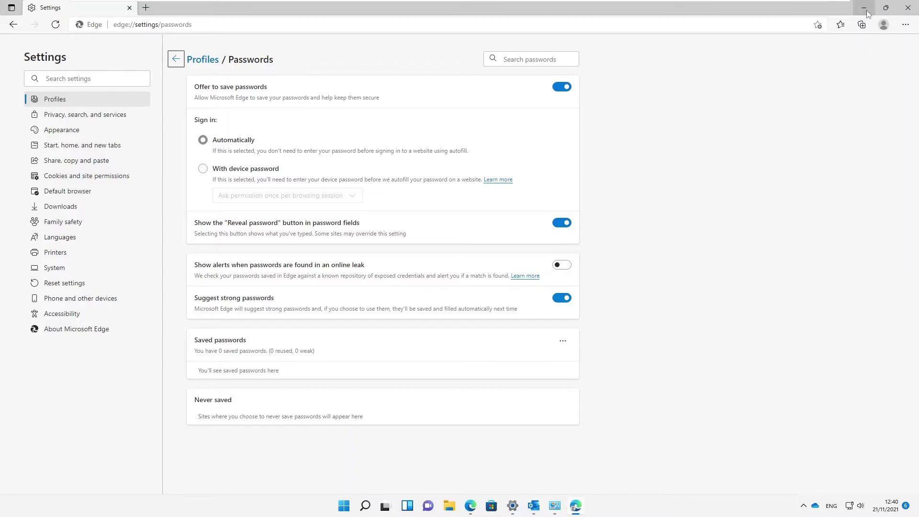
- In a new tab, search 'login 365', open the Office 365 login, and pick the work account
left_click(146, 8)
type("log")
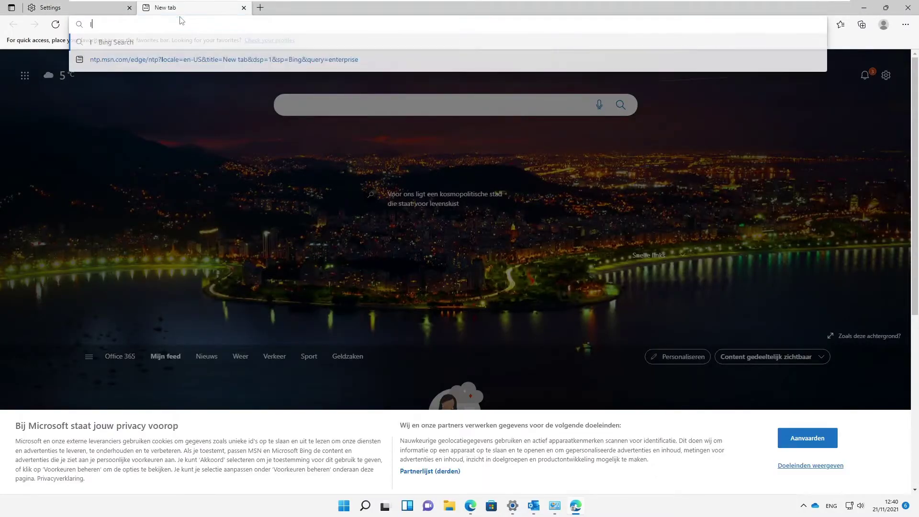
left_click(115, 60)
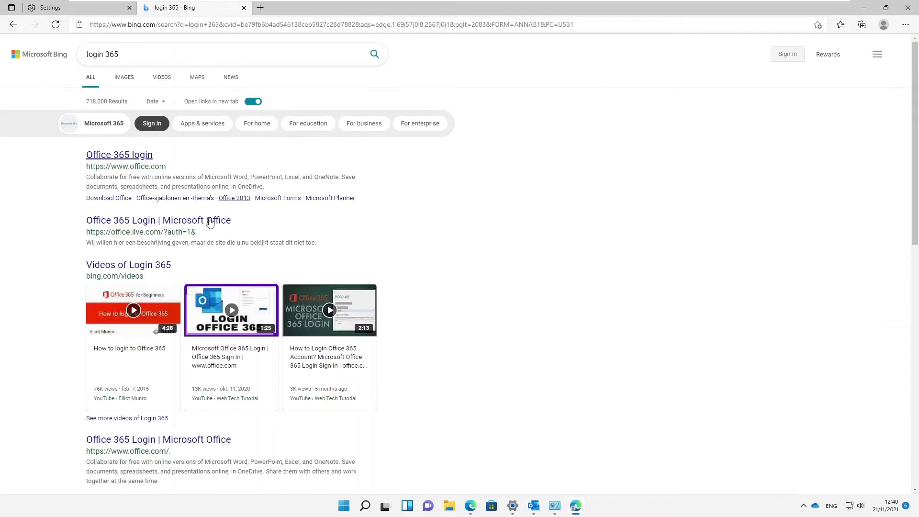
left_click(146, 154)
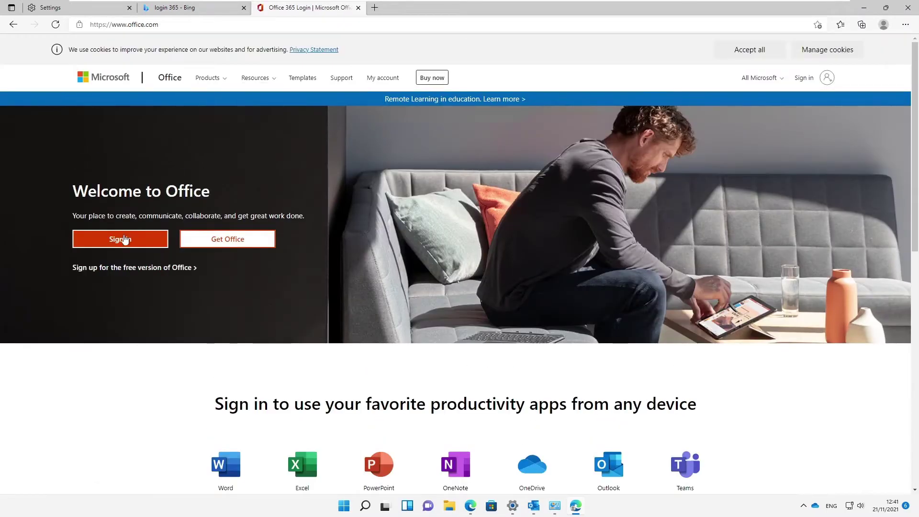
left_click(124, 239)
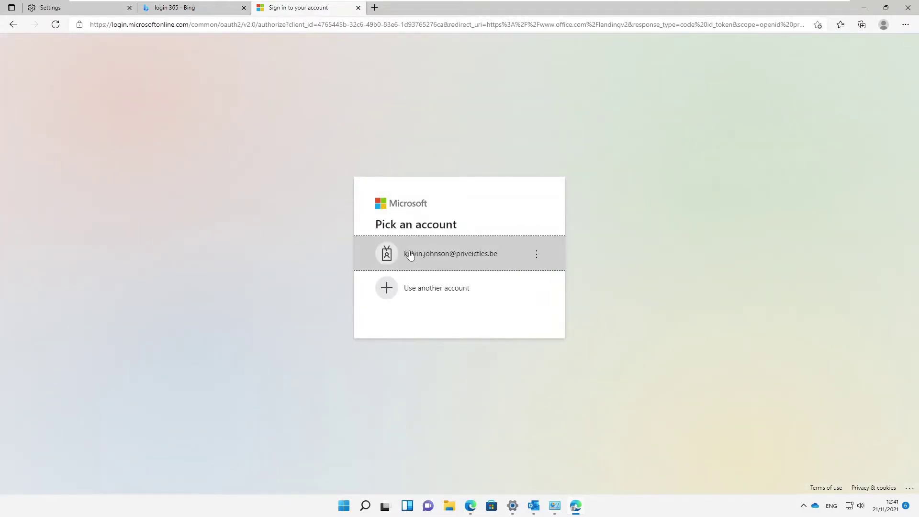
left_click(424, 255)
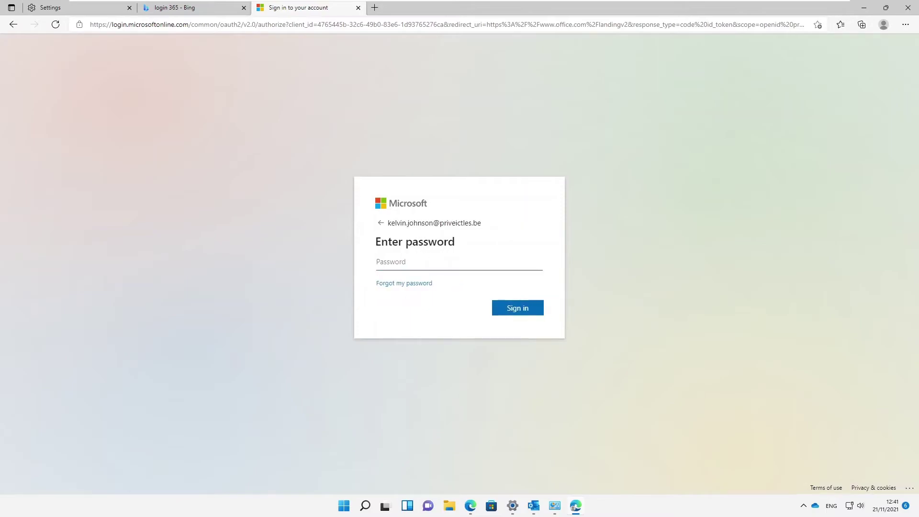
- Sign in with the password, save the login in Edge, and view it among saved passwords
type("•")
left_click(508, 306)
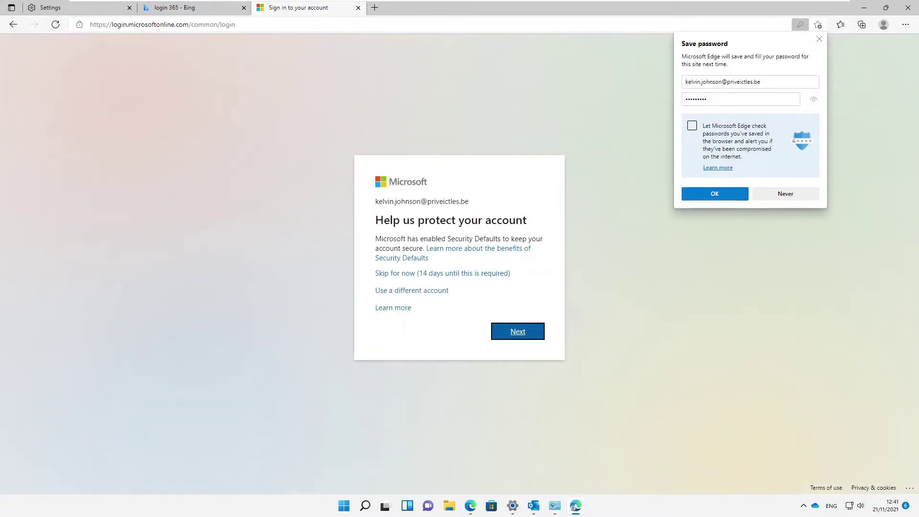
left_click(718, 193)
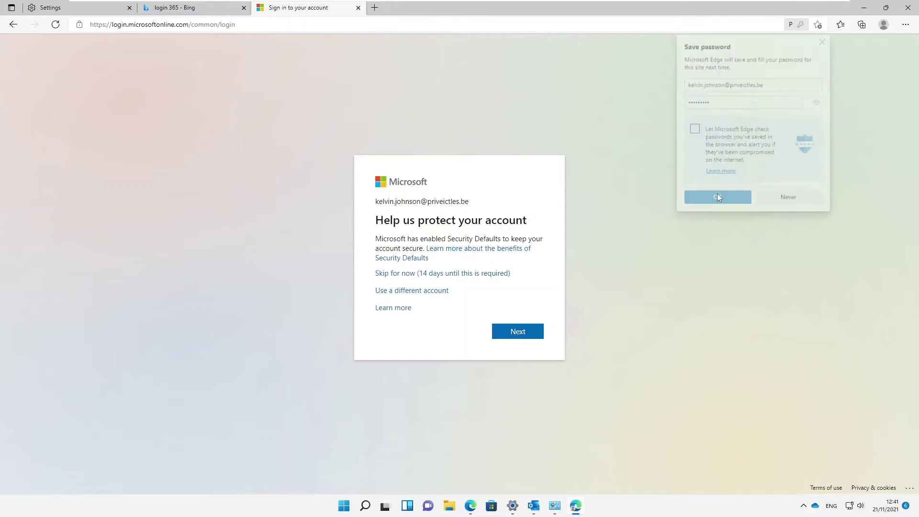
left_click(464, 274)
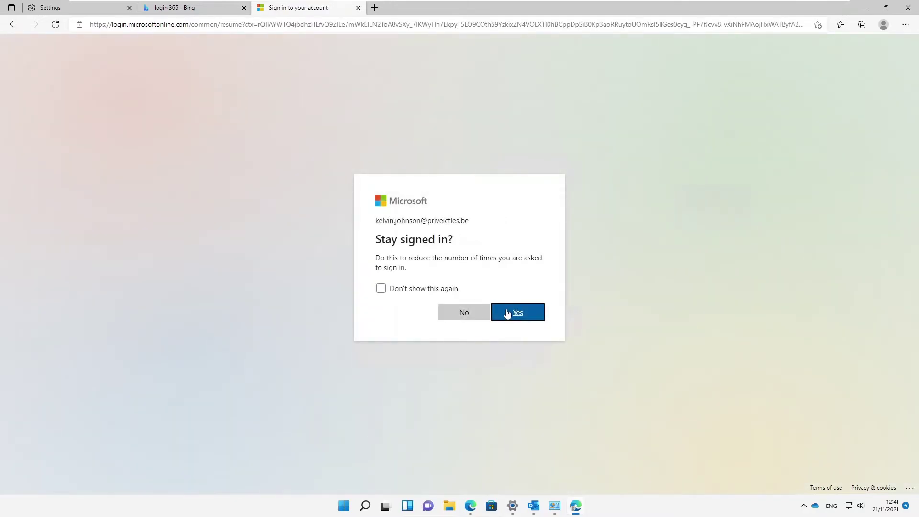
left_click(507, 313)
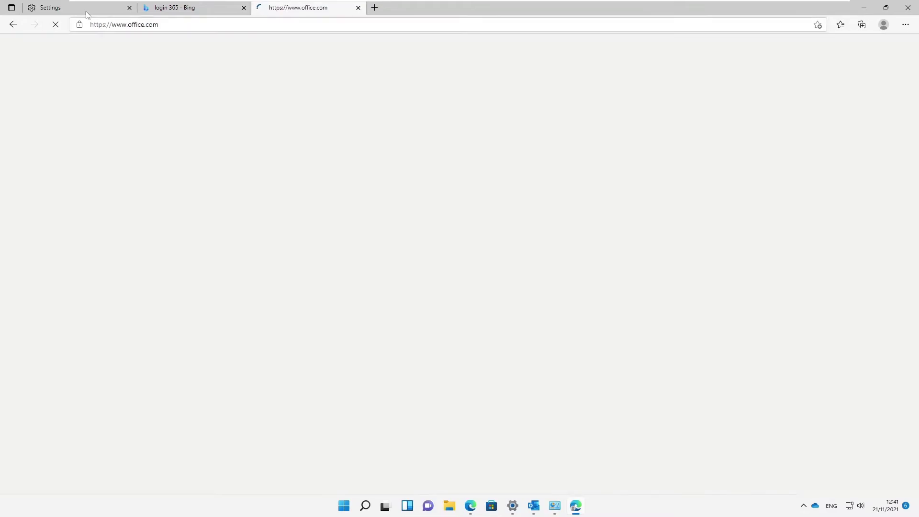
left_click(87, 9)
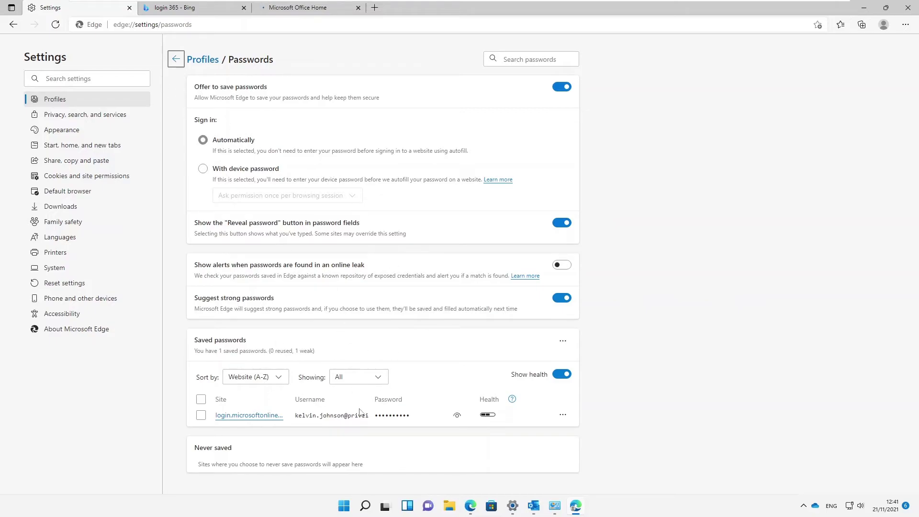
- List the five stored Windows credentials and expand the MicrosoftAccount entry's details
left_click(555, 509)
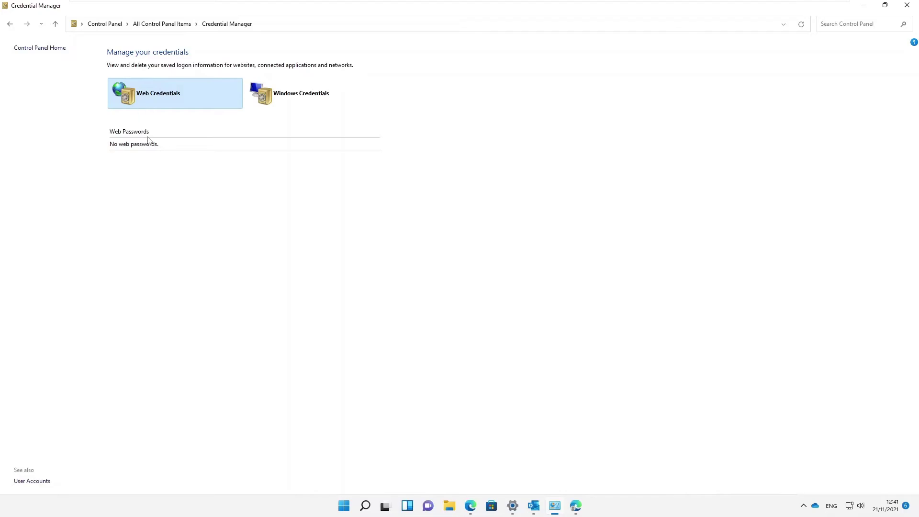
left_click(290, 96)
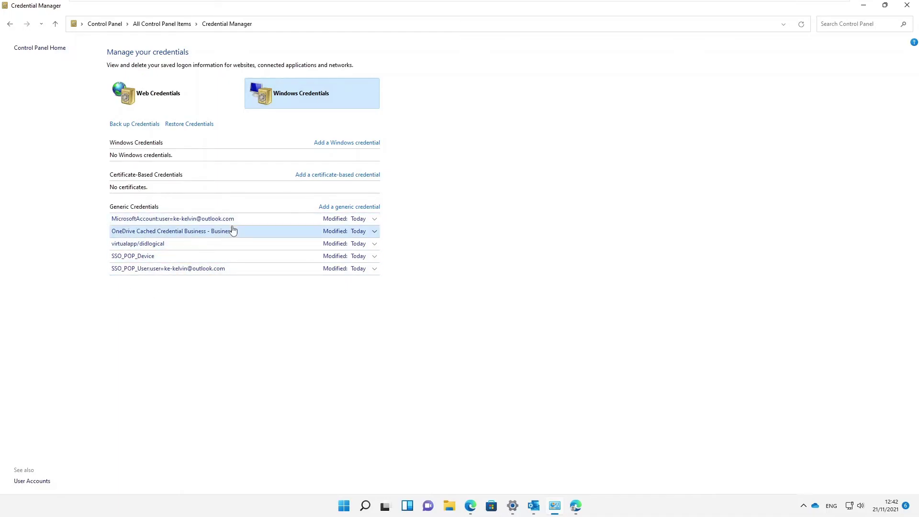
left_click(374, 220)
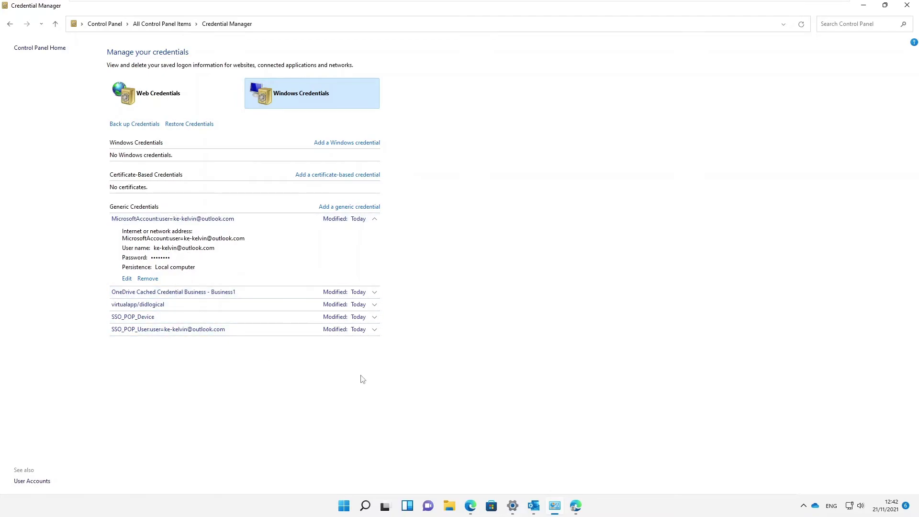
left_click(534, 506)
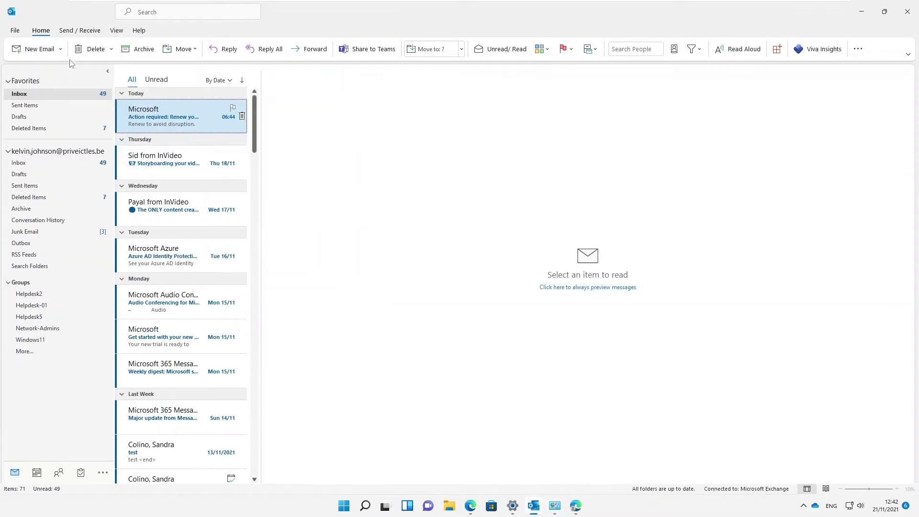
- View the signed-in user and subscription under Outlook's Office Account, then return to Credential Manager
left_click(14, 34)
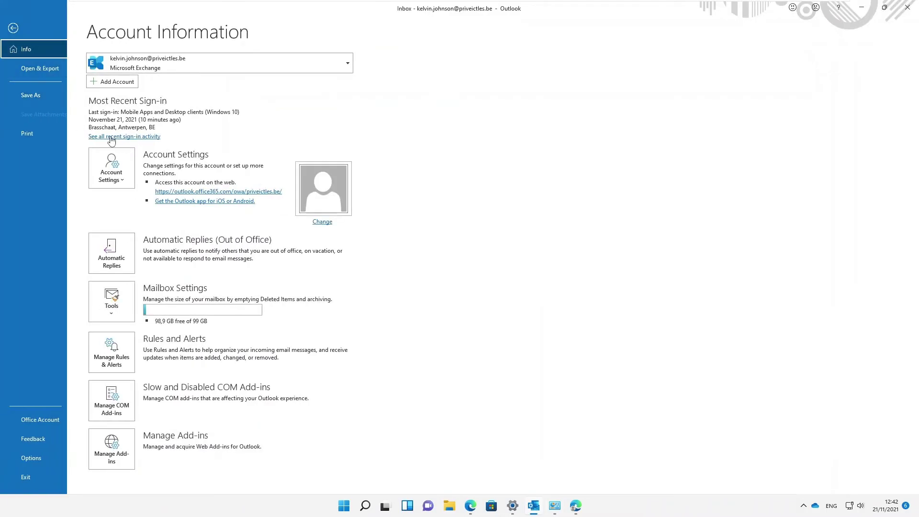
left_click(38, 424)
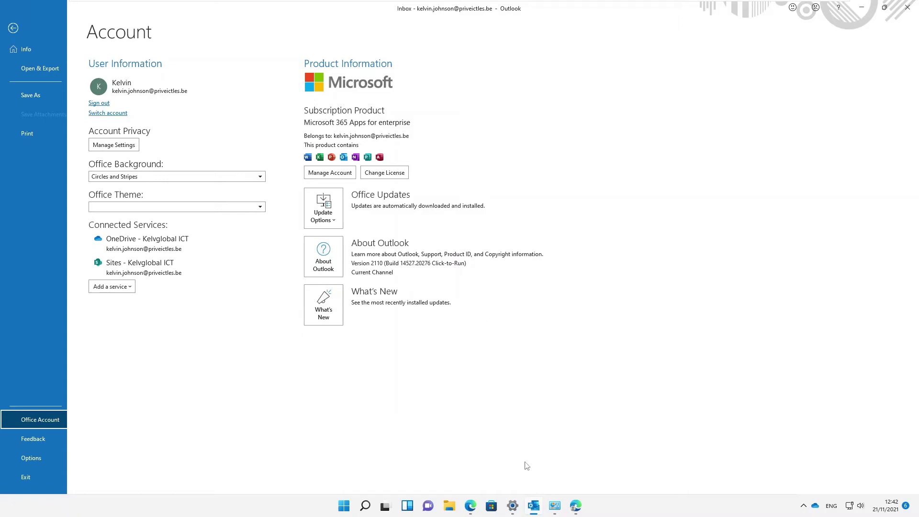
left_click(552, 509)
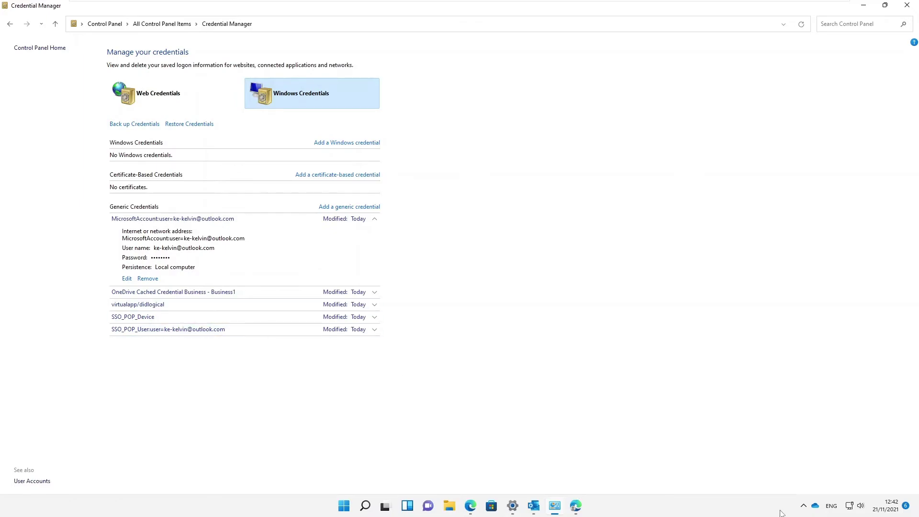
left_click(804, 507)
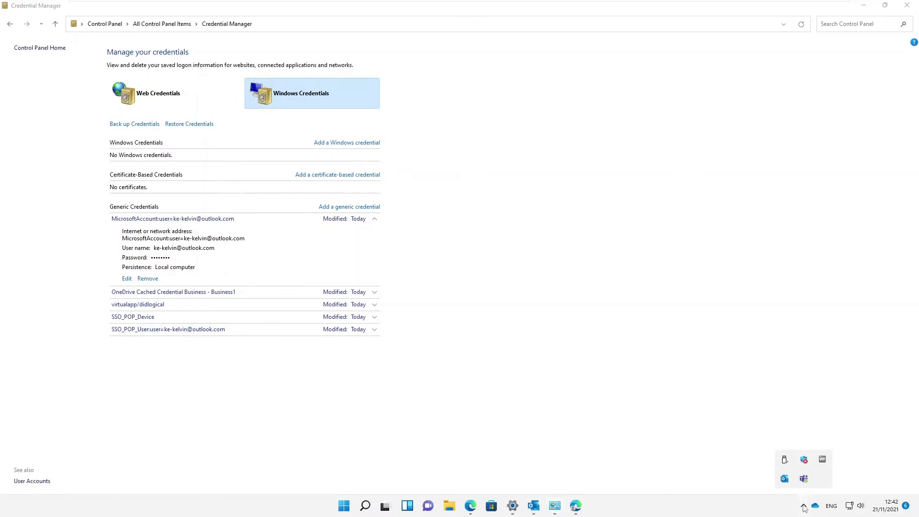
left_click(803, 478)
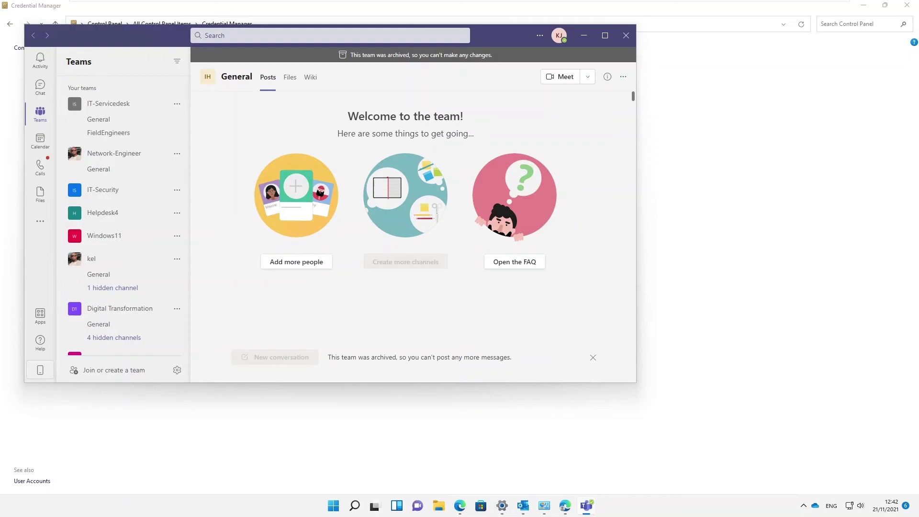
left_click(625, 36)
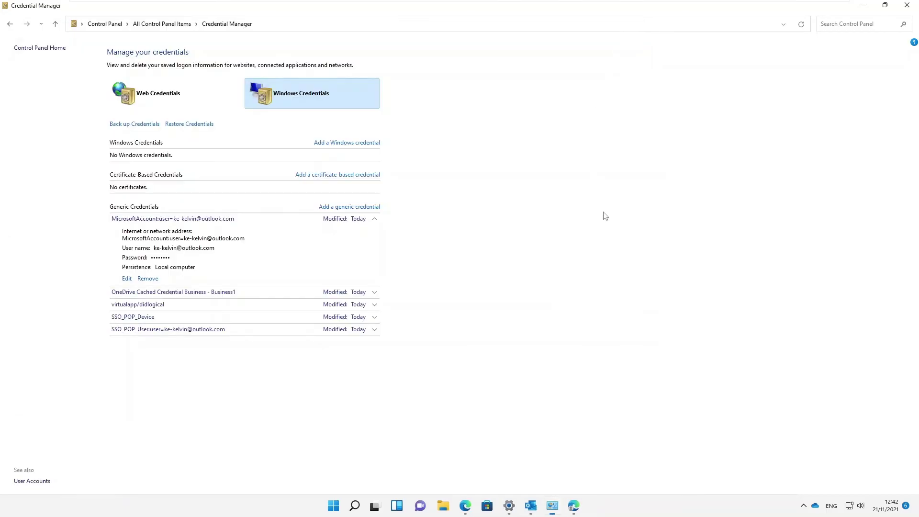
left_click(555, 508)
left_click(555, 508)
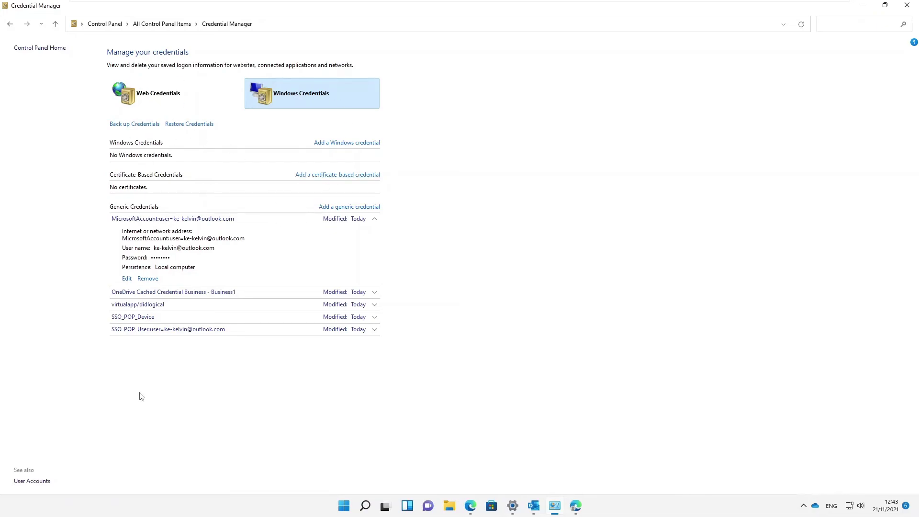
- Confirm Credential Manager's Web Credentials hold no saved passwords, then return to Edge's Passwords settings
left_click(342, 505)
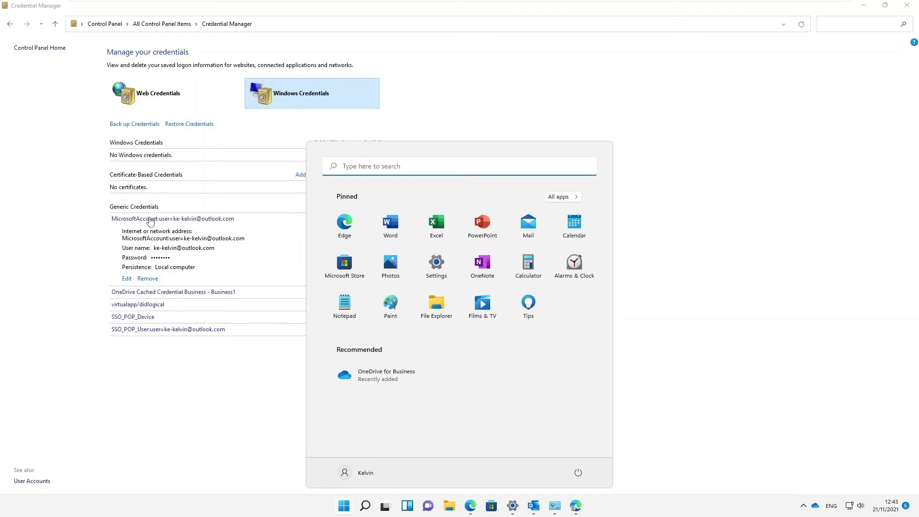
left_click(62, 233)
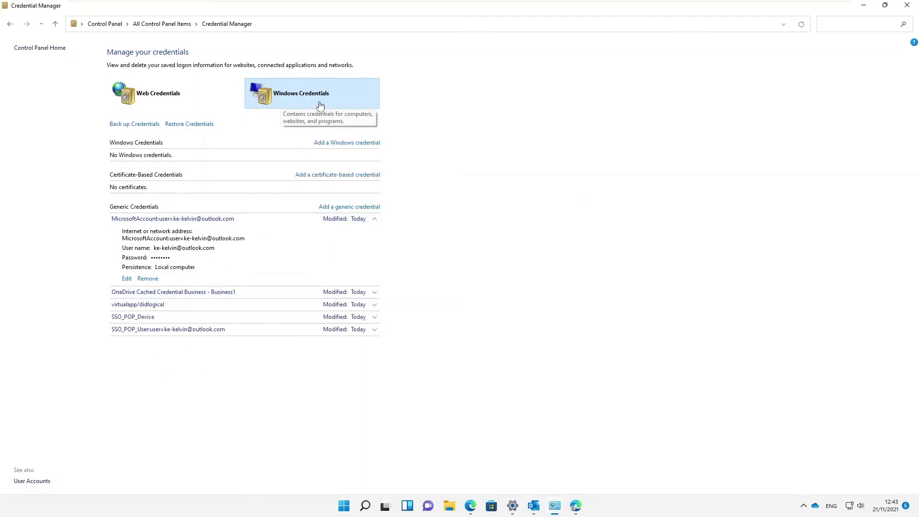
left_click(148, 99)
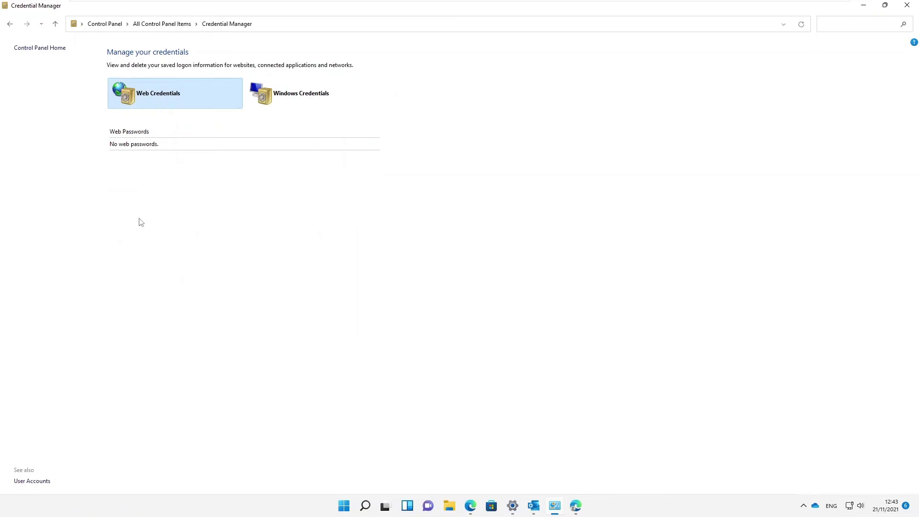
left_click(471, 505)
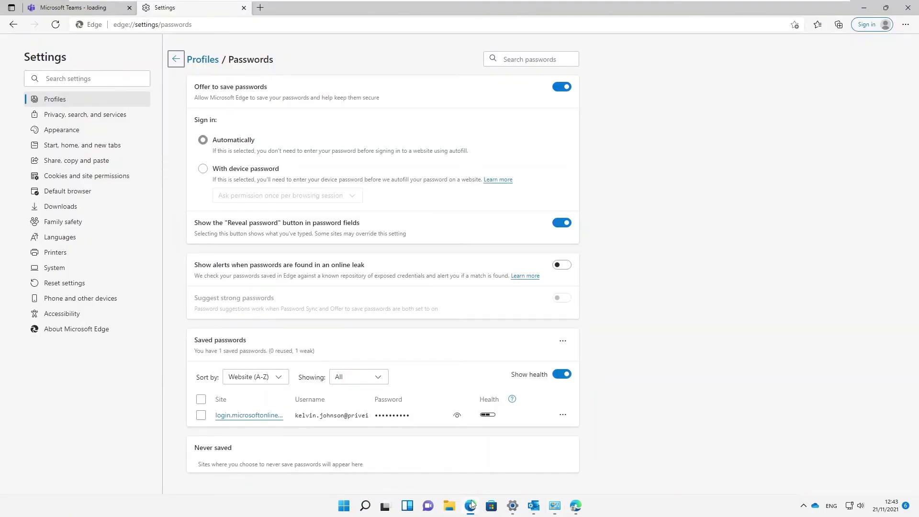
- Switch to the other Edge window's Passwords settings, showing 0 leaked, 0 reused, 1 weak password
left_click(576, 508)
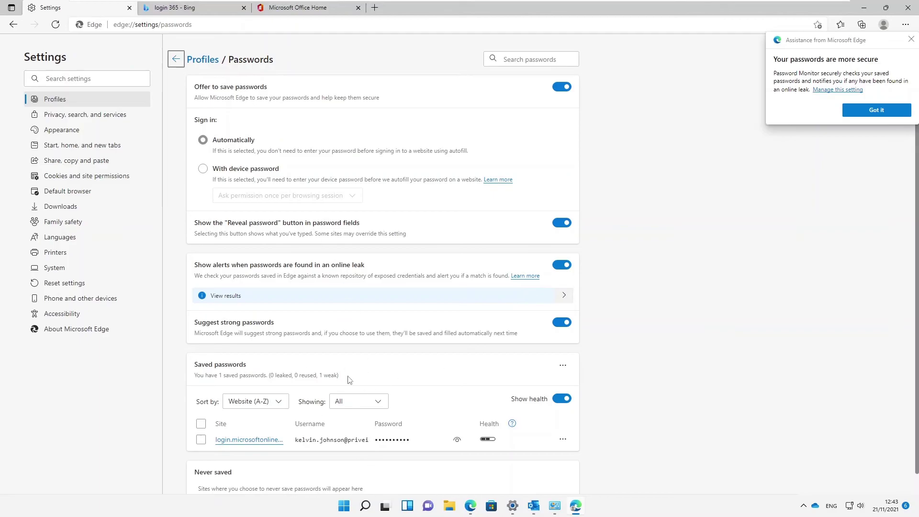